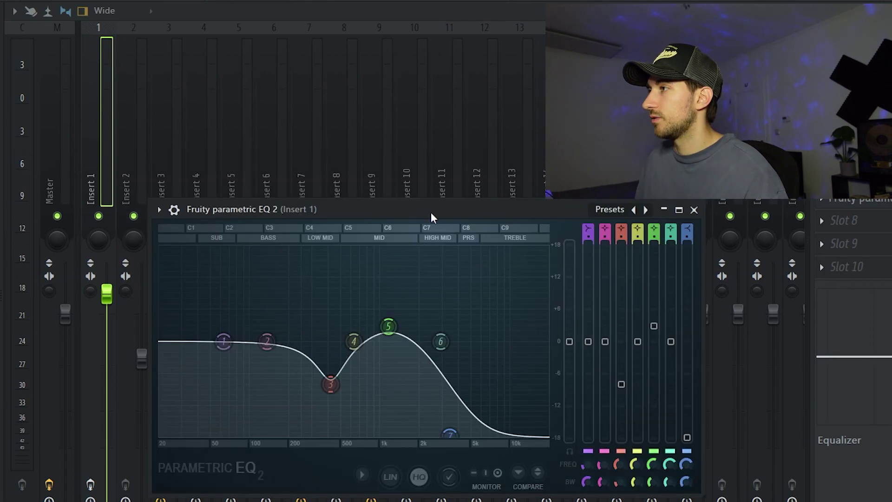
Look over the mixer inserts' effects and close the Parametric EQ 2 and Reeverb 2 windows on Insert 7.
drag(431, 211, 415, 121)
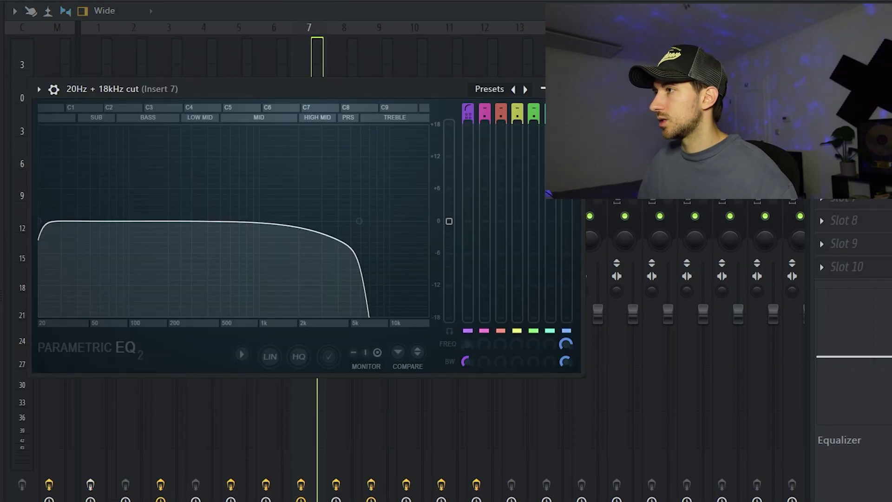
click(555, 88)
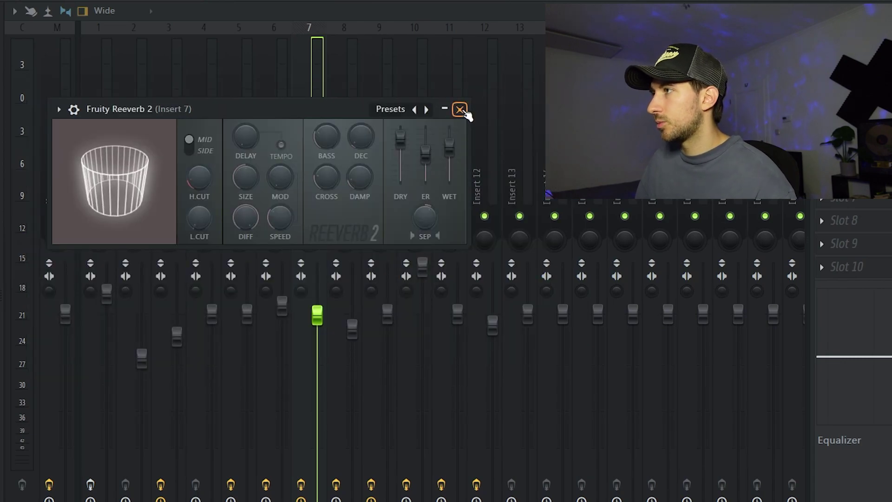
click(459, 109)
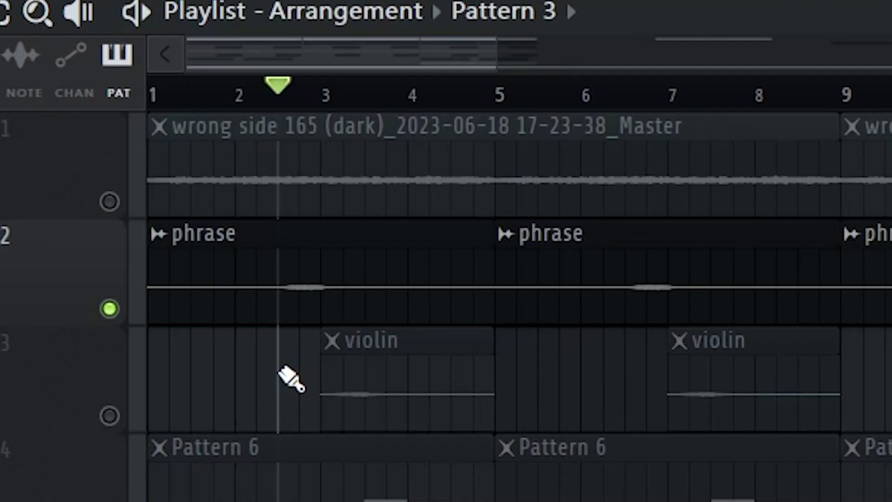
Listen to the soloed phrase track in the playlist and the Kontakt pattern.
key(space)
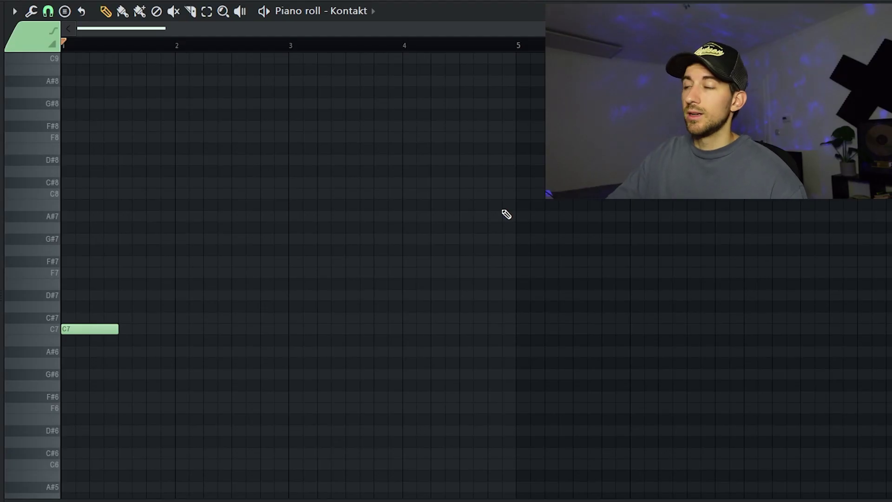
key(space)
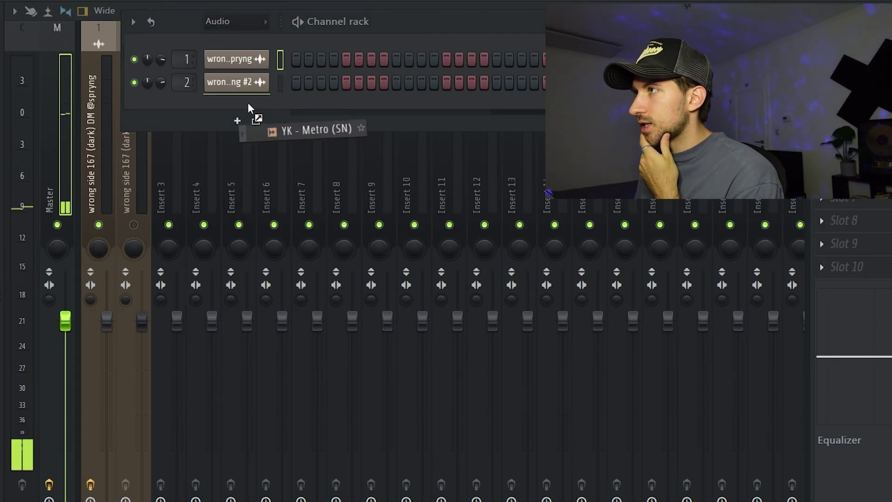
Add the YK - Metro (SN) snare sample to the channel rack as a new channel.
drag(248, 106, 232, 111)
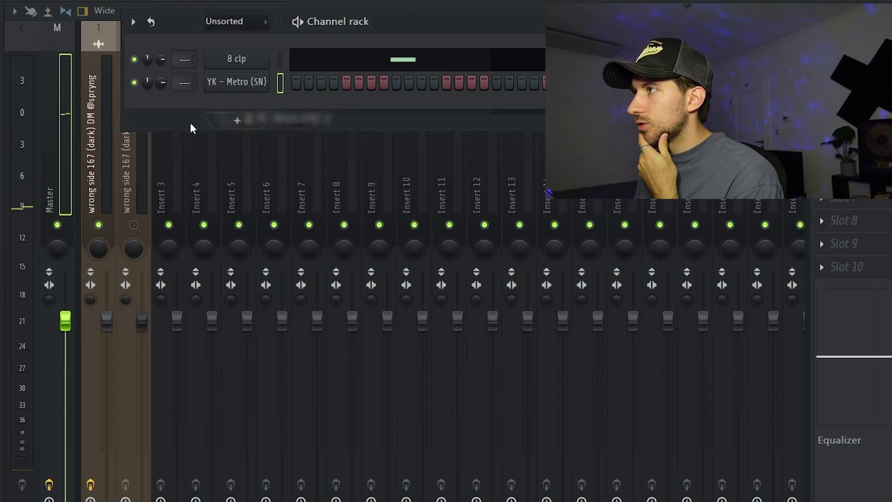
right_click(233, 57)
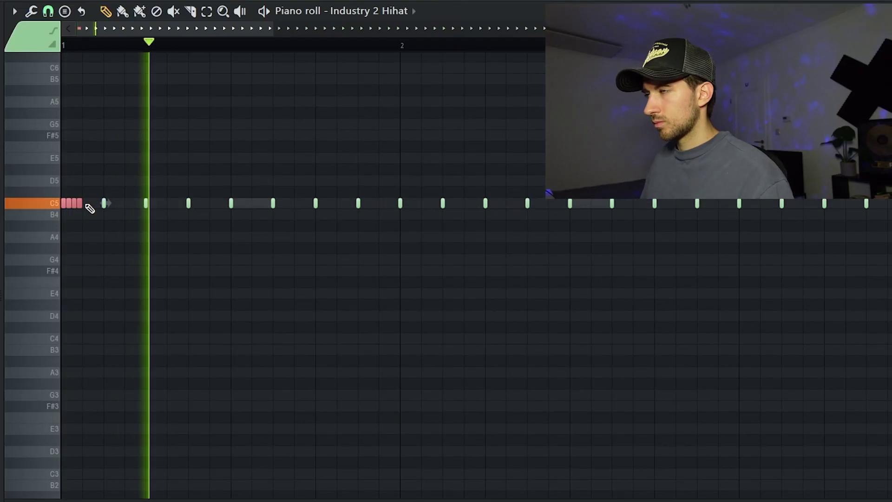
Use a finer snap grid to add a fast C5 roll to the Industry 2 Hihat, leading up to the middle of bar 2.
scroll(276, 250, down, 2)
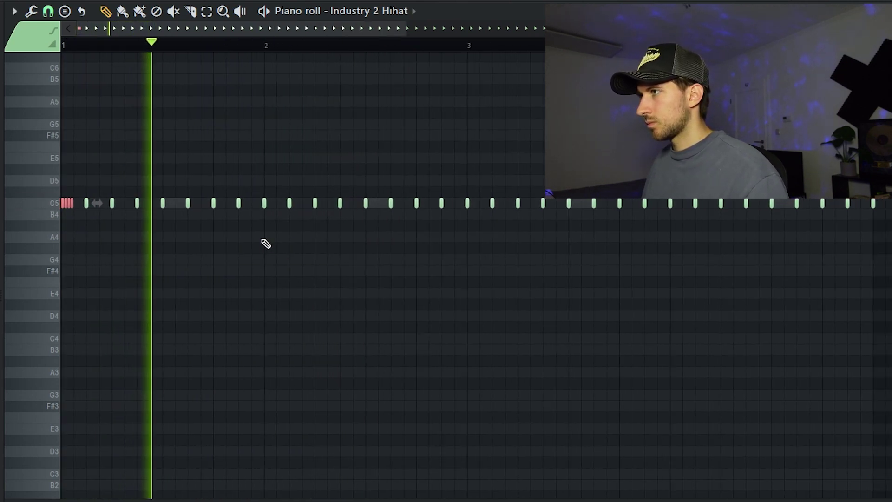
key(space)
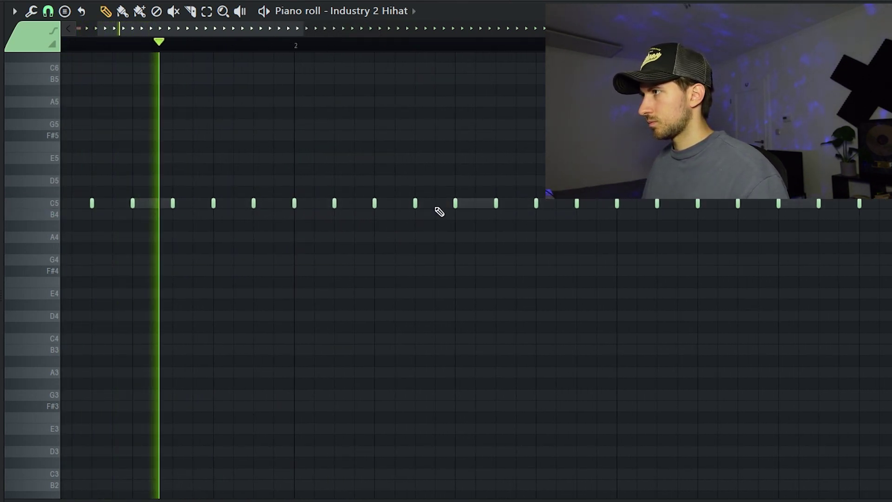
click(418, 205)
click(64, 11)
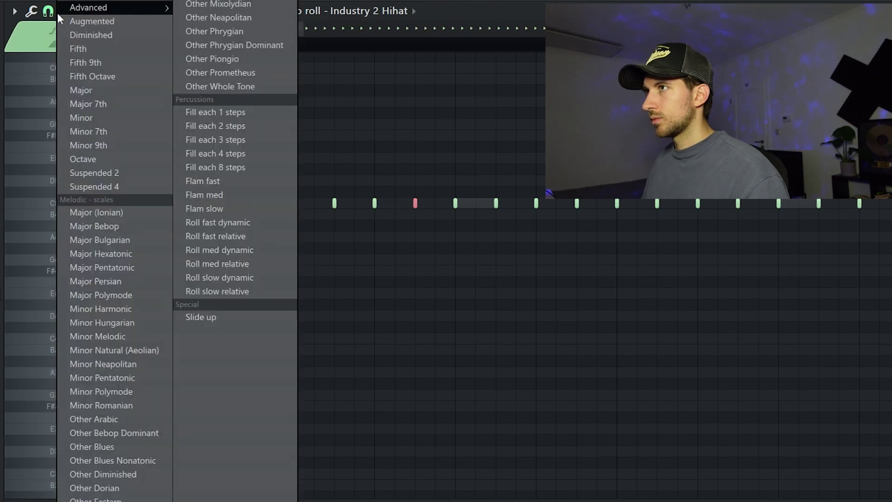
click(48, 10)
click(74, 120)
scroll(454, 223, up, 2)
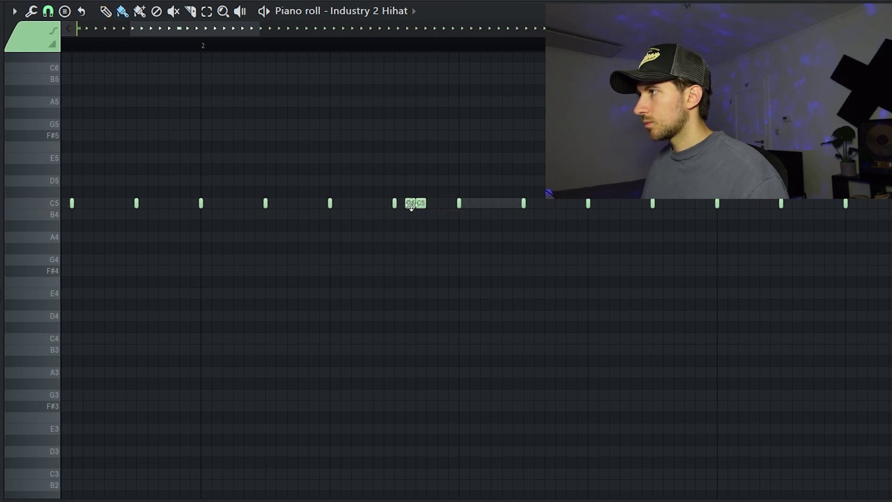
key(space)
scroll(453, 223, down, 2)
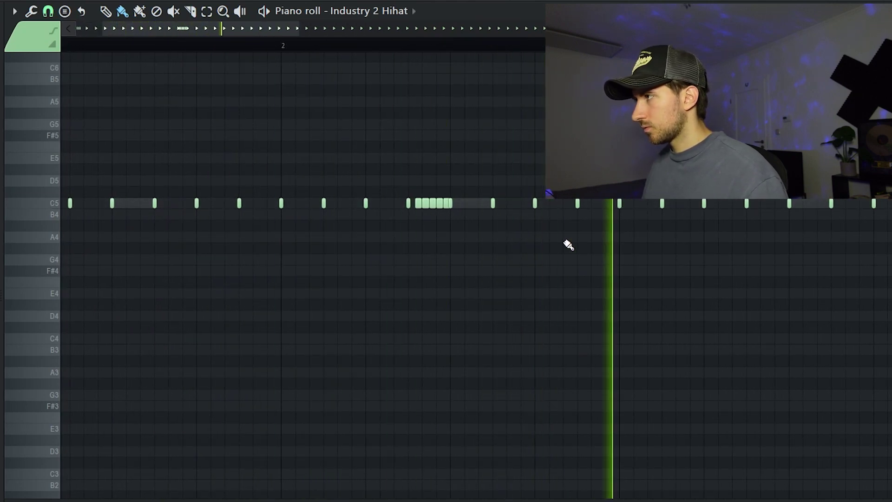
Add two low hi-hat notes on G#4, one just before and one just after the start of bar 4.
scroll(510, 251, down, 3)
scroll(153, 247, up, 4)
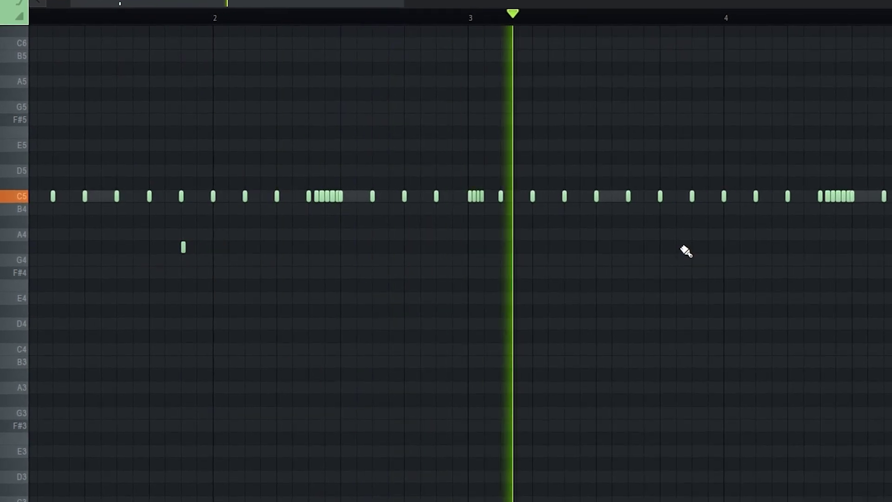
click(693, 247)
click(726, 247)
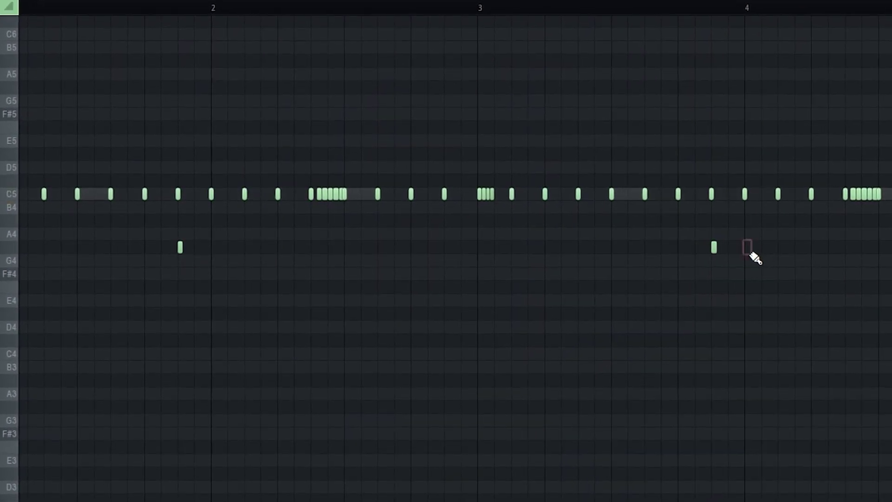
scroll(691, 277, down, 2)
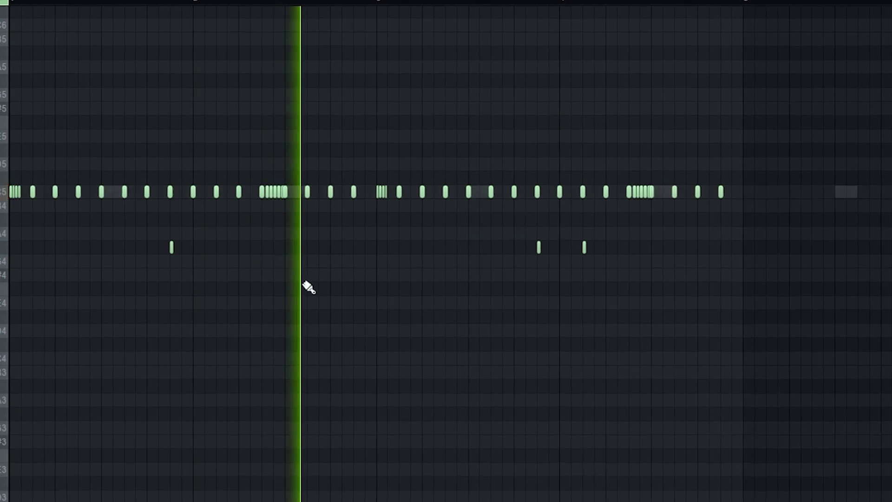
Select the three low hi-hat notes and transpose them down one semitone to G4.
drag(713, 279, 84, 218)
key(shift+Down)
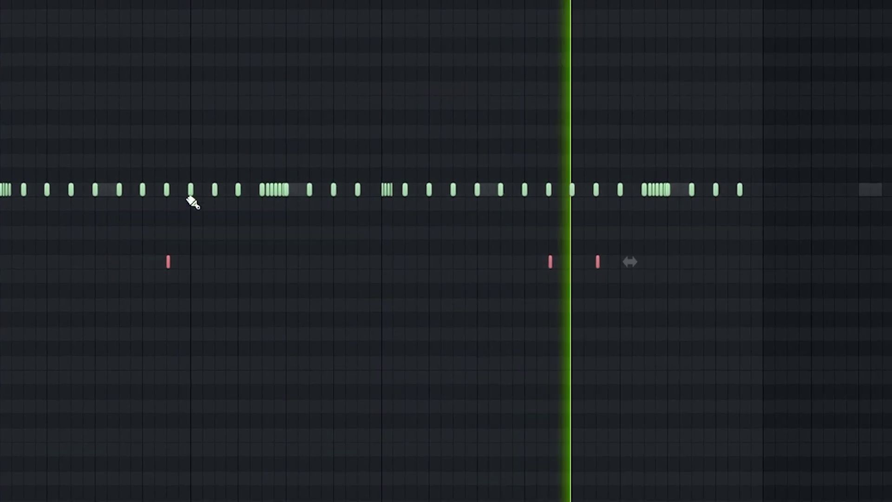
click(743, 260)
right_click(746, 261)
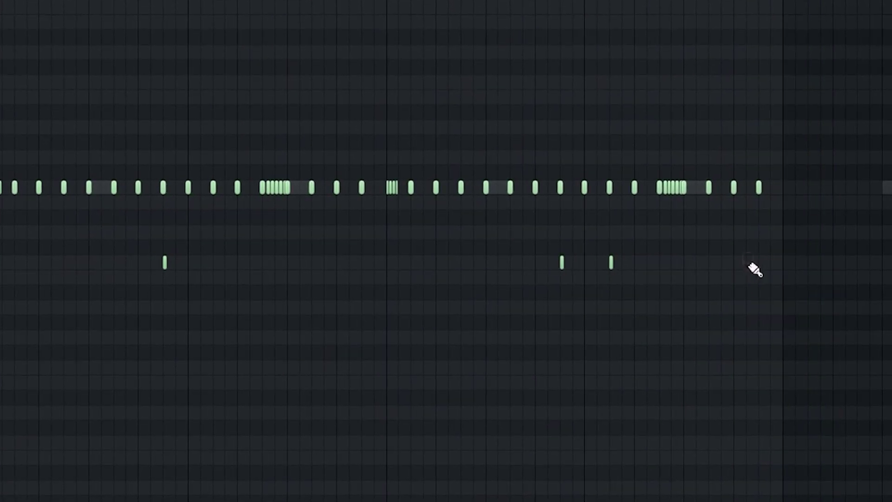
Place Starter OH hits on C5 at the second beat of bar 2, the start of bar 3 and twice in bar 4.
click(243, 111)
click(205, 204)
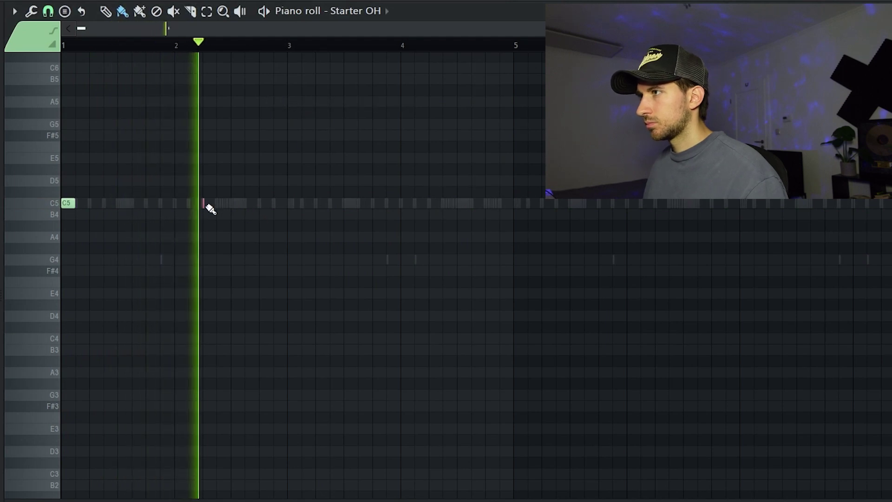
click(294, 203)
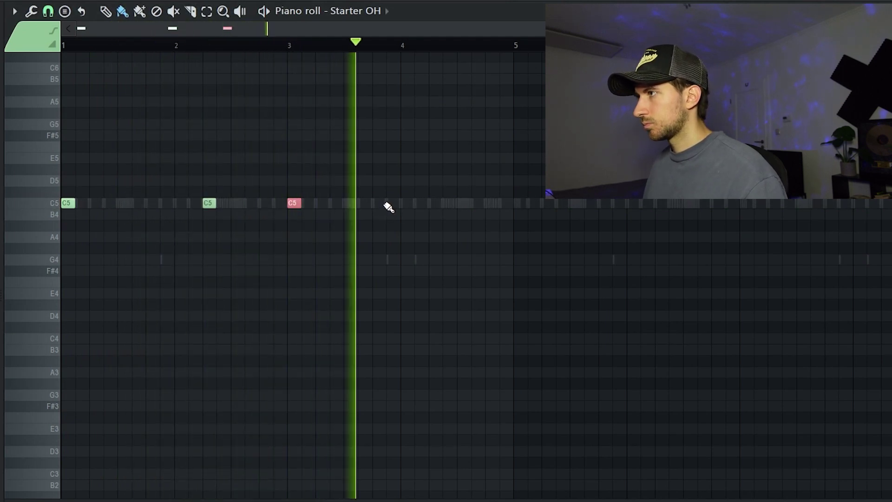
click(429, 203)
click(472, 203)
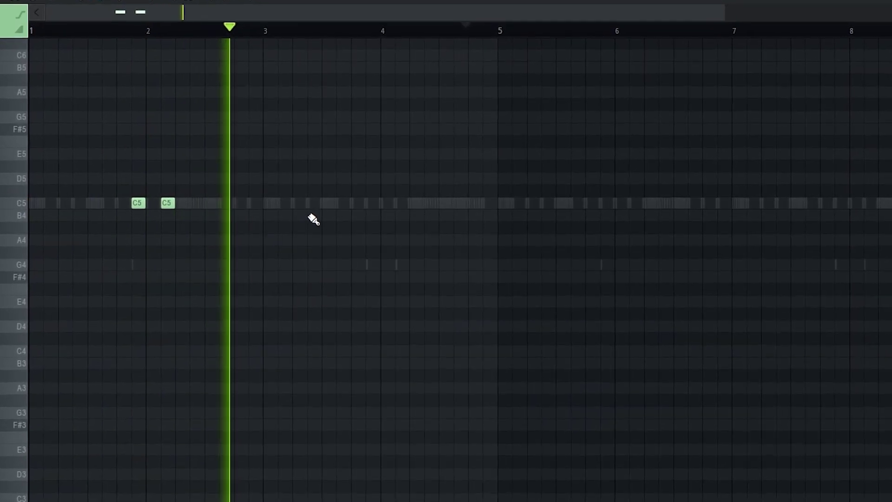
Add a C5 note early in bar 4 and duplicate the whole percussion pattern after itself.
click(402, 202)
key(ctrl+a)
key(ctrl+b)
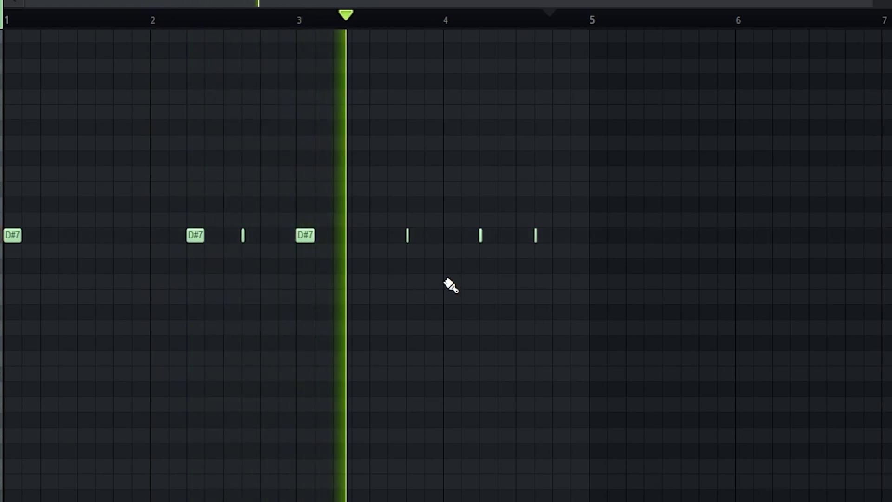
Add a D#7 note at the end of bar 4 and raise it one octave.
click(572, 236)
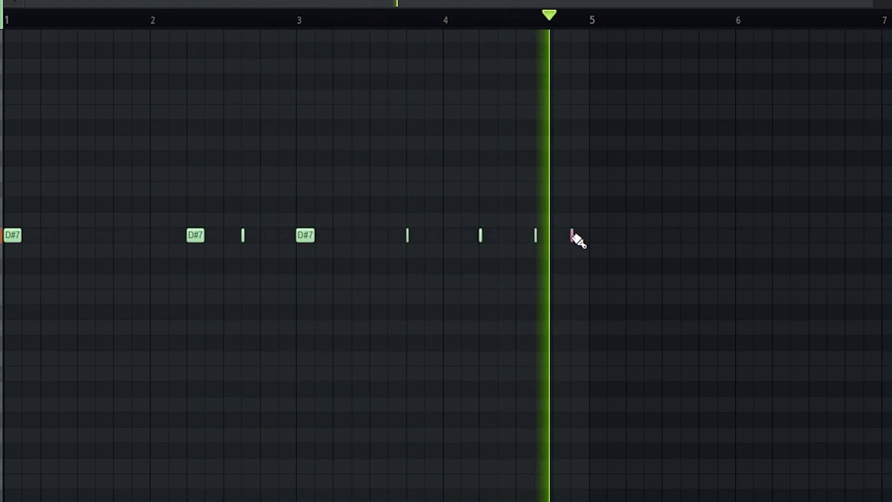
key(ctrl+Up)
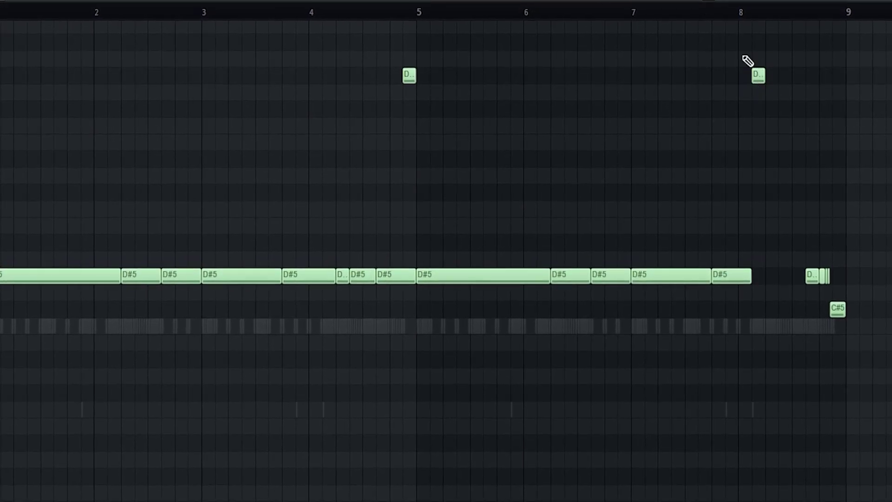
Add an F#5 note after the D#6 in bar 8 and lengthen it up to the following D#5.
click(699, 9)
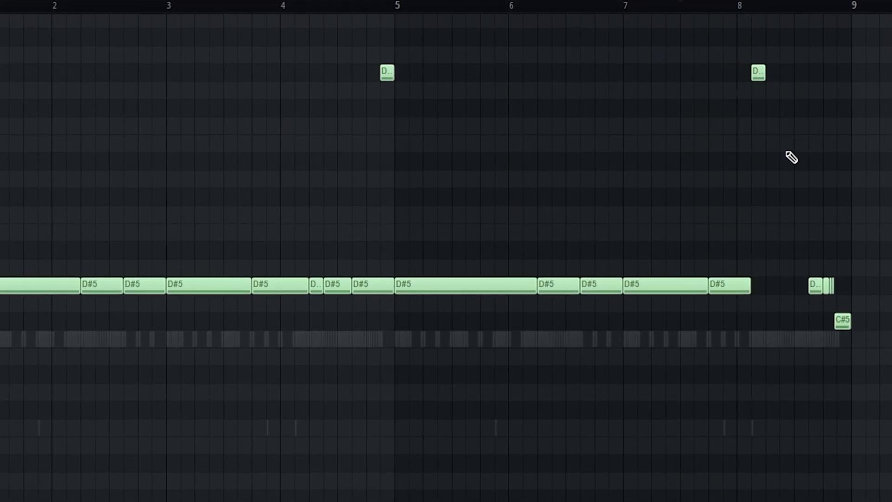
drag(786, 161, 774, 200)
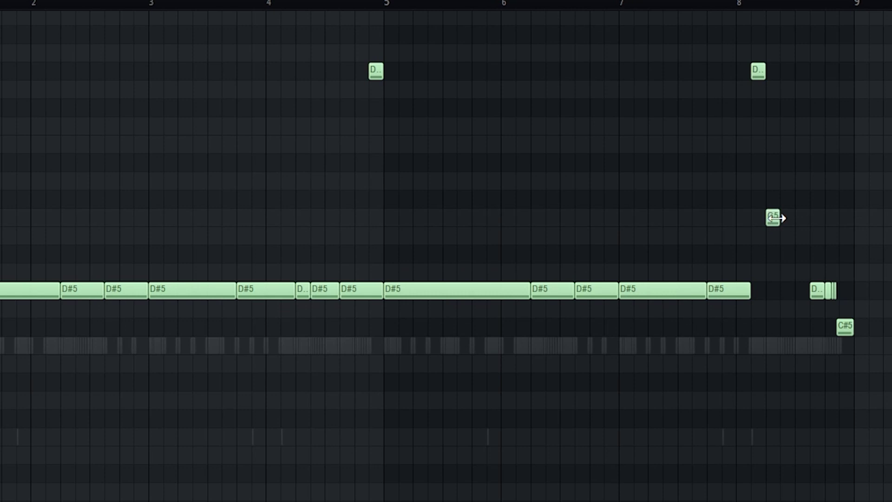
drag(782, 235, 808, 238)
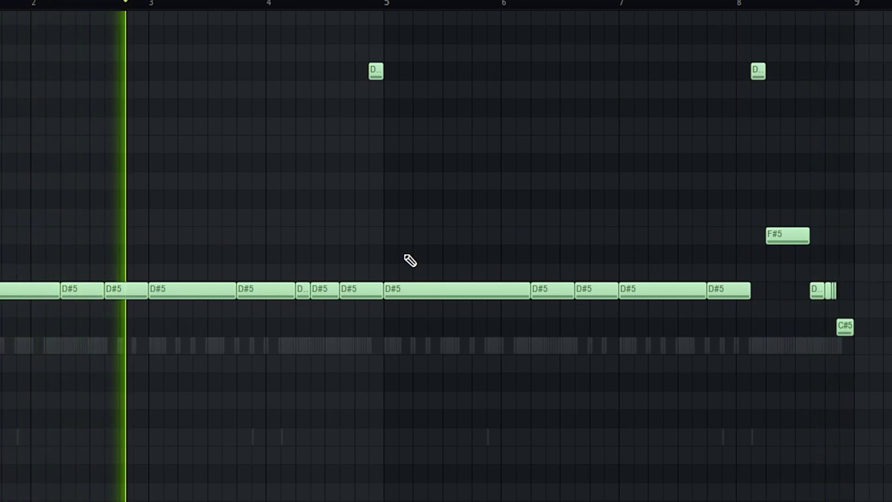
Delete the D#5 note after the shortest one in bar 4 and extend the short note over the gap.
right_click(323, 289)
drag(310, 294, 339, 298)
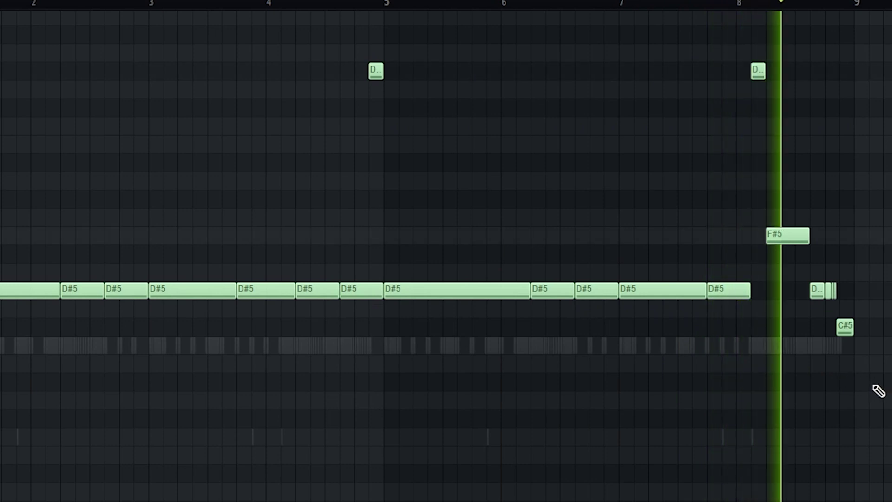
Shorten the F#5 in bar 8 by removing its split-off end piece.
scroll(860, 370, up, 3)
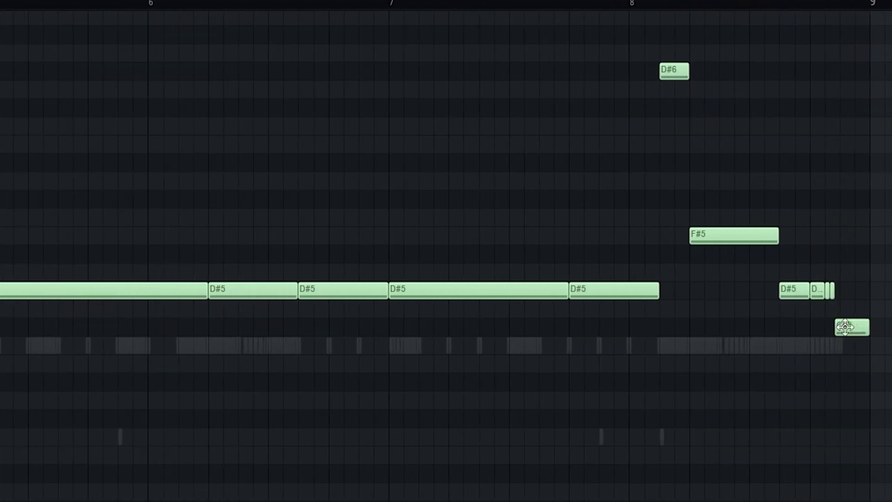
click(603, 5)
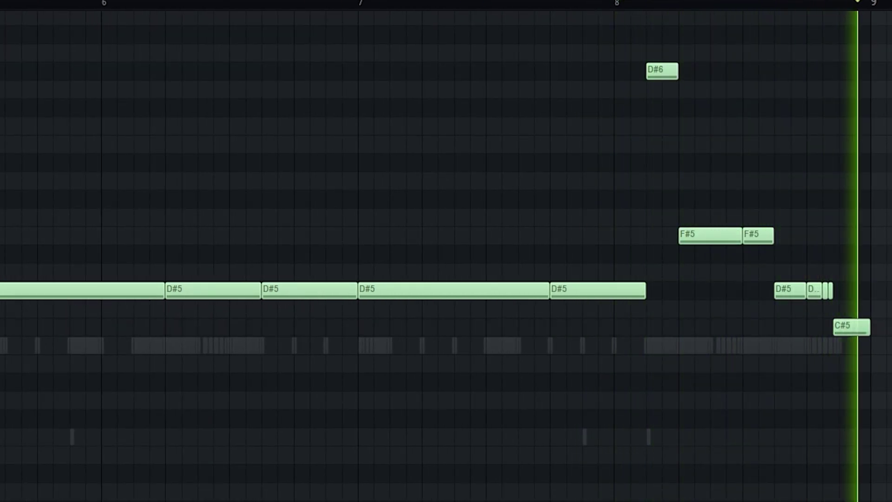
right_click(765, 236)
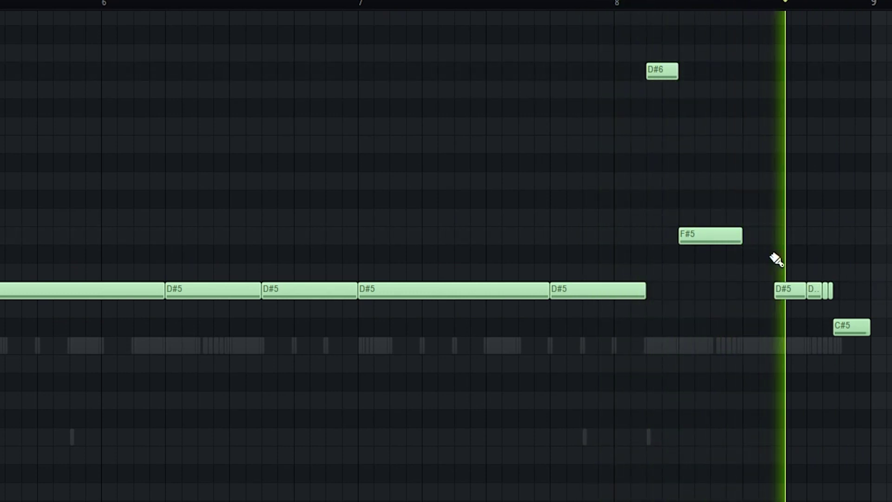